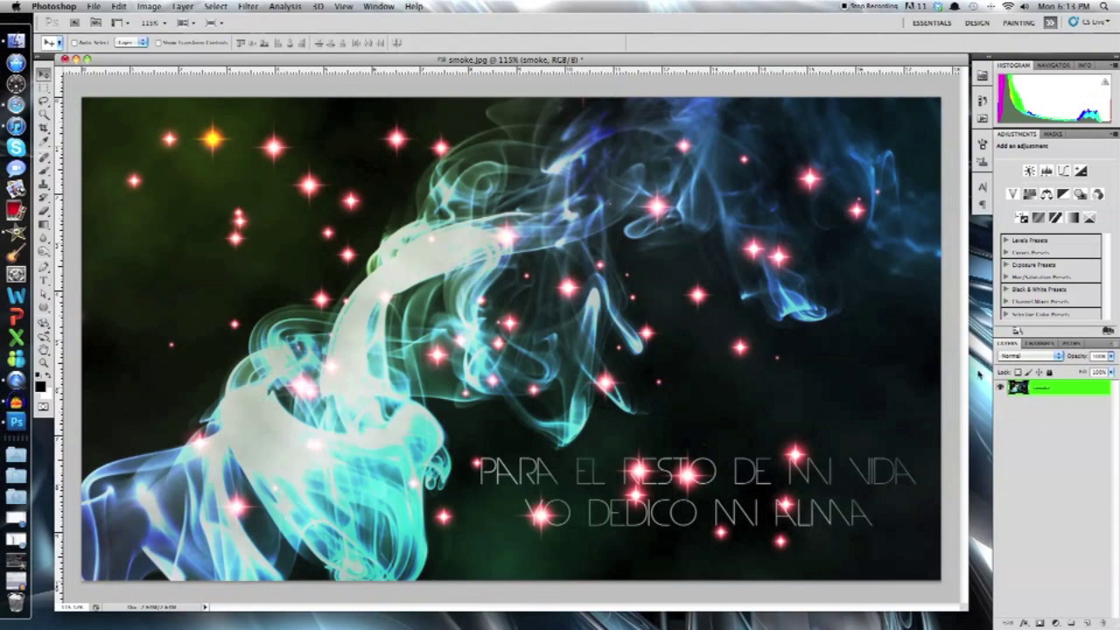
Open the white-smoke-on-black photo from the desktop in a new Photoshop tab and start converting its Background layer
{"action": "left_click", "coordinate": [978, 375]}
{"action": "left_click_drag", "start_coordinate": [1017, 437], "coordinate": [25, 425]}
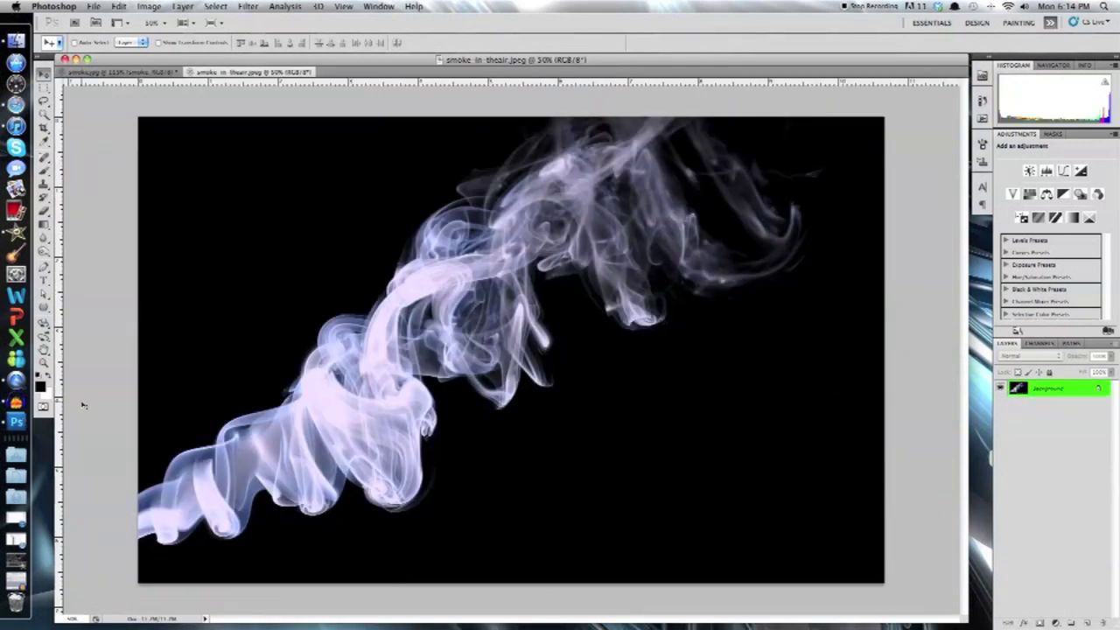
{"action": "left_click", "coordinate": [514, 292]}
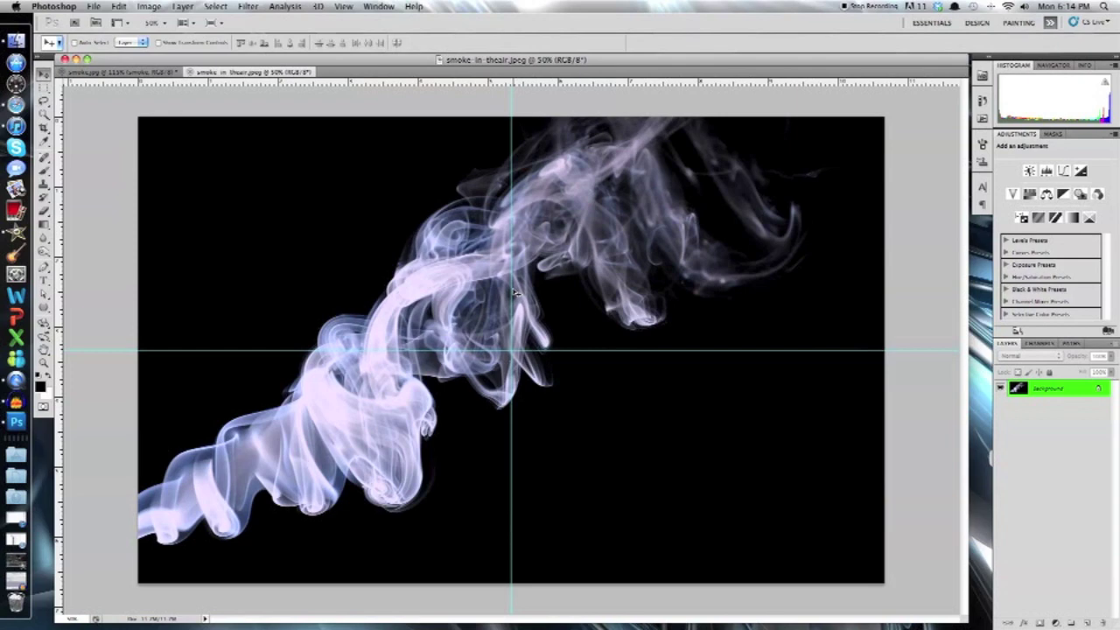
{"action": "left_click_drag", "start_coordinate": [514, 292], "coordinate": [515, 292]}
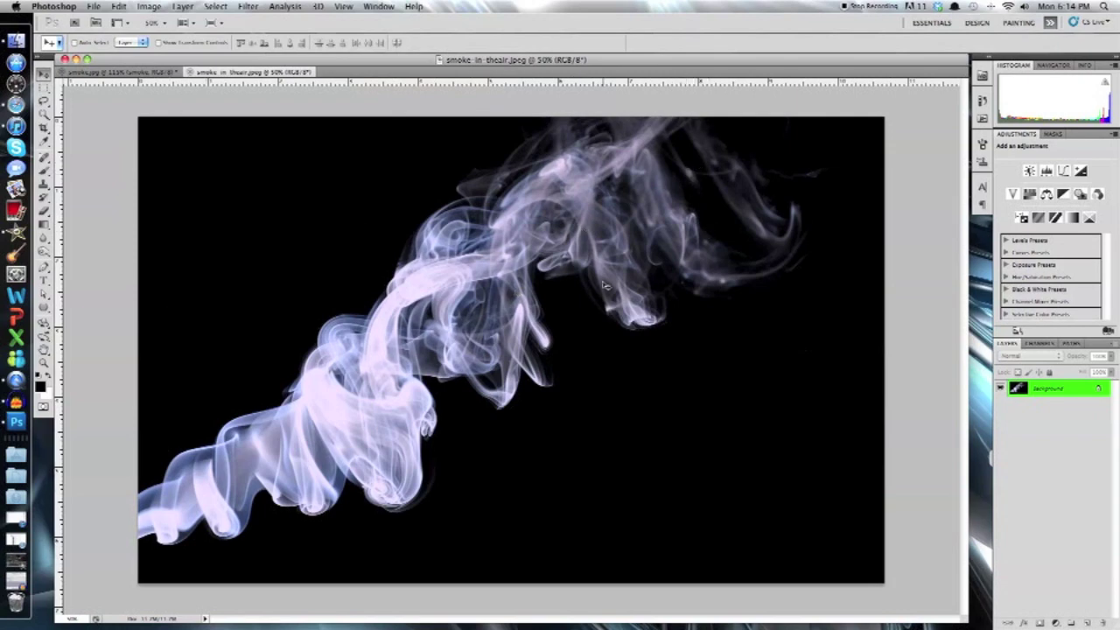
{"action": "double_click", "coordinate": [1100, 392]}
Name the converted Background layer 'Smoke' and add an empty layer above it
{"action": "type", "text": "S"}
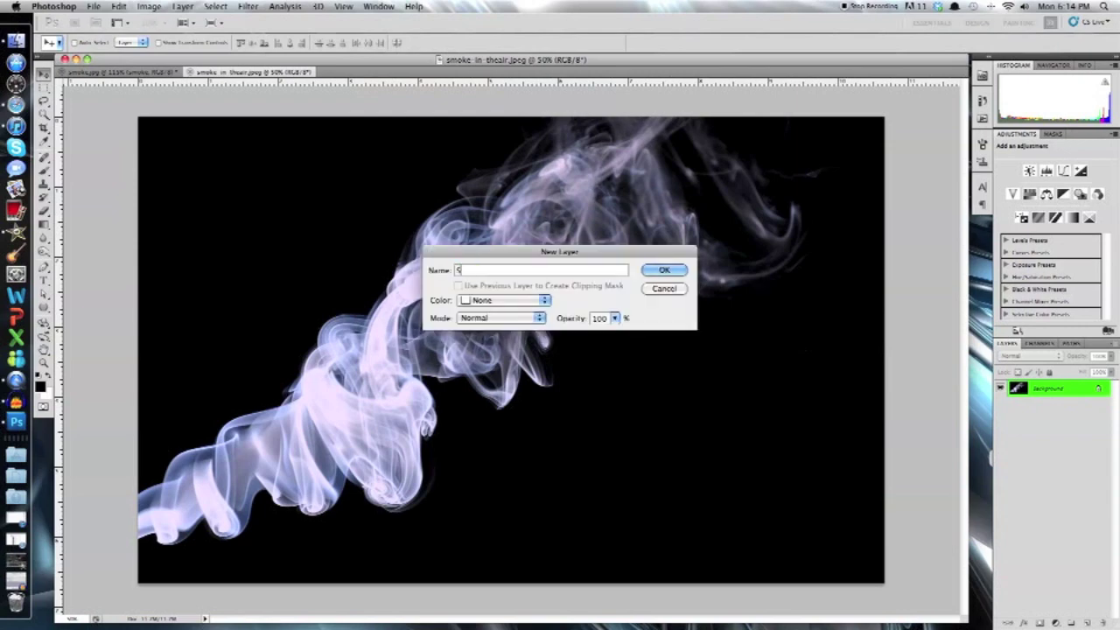
{"action": "type", "text": "moke"}
{"action": "left_click", "coordinate": [663, 273]}
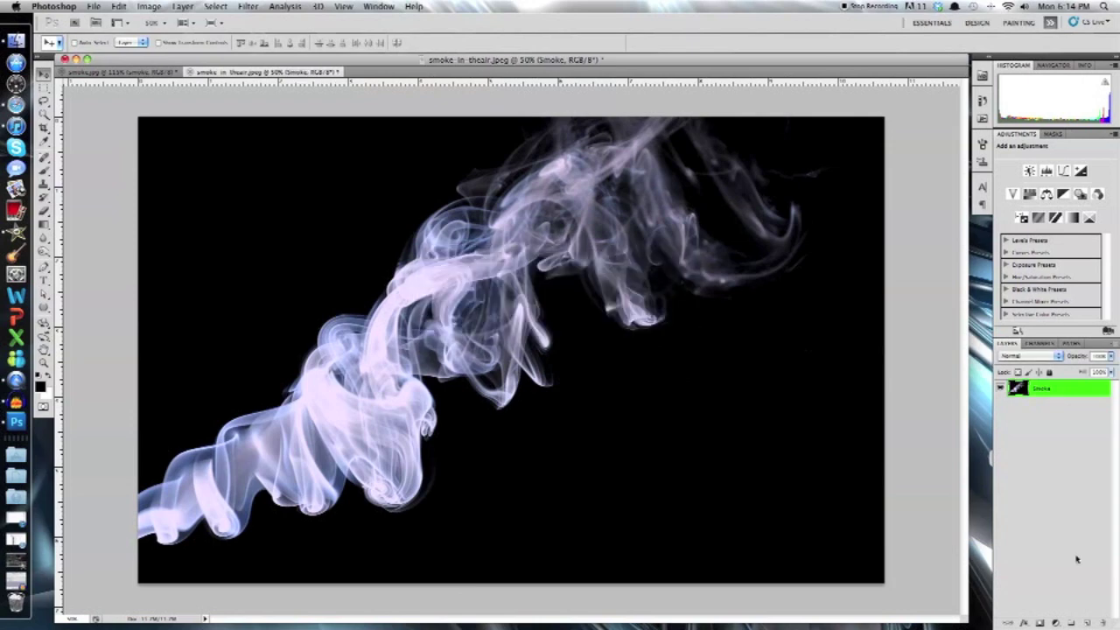
{"action": "left_click", "coordinate": [1086, 622]}
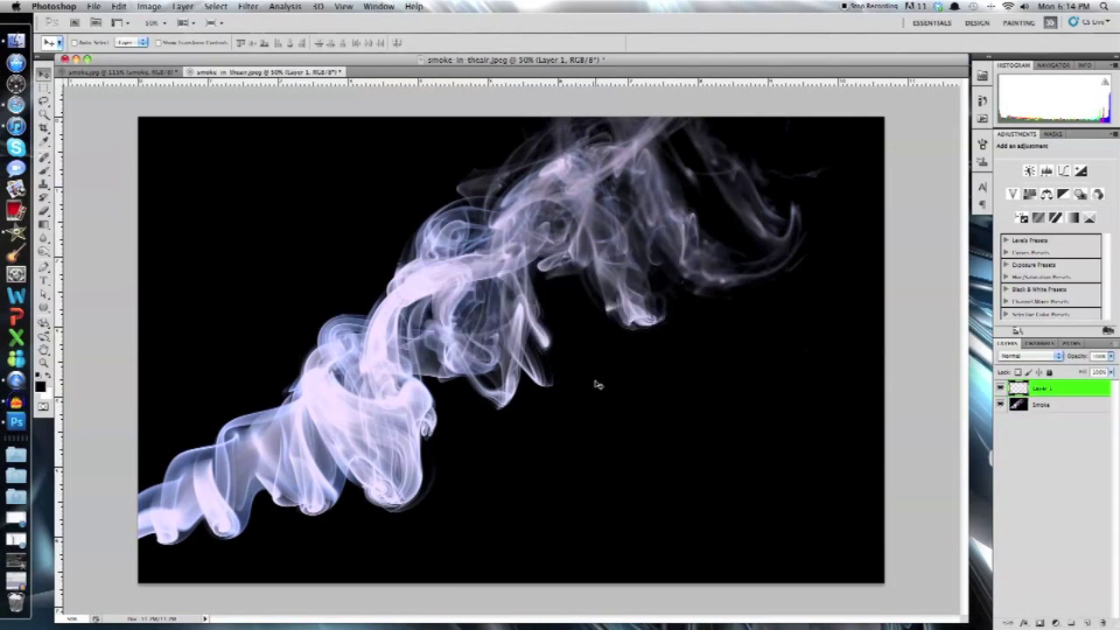
With the Brush tool active, rename the new empty layer 'Colors'
{"action": "key", "text": "b"}
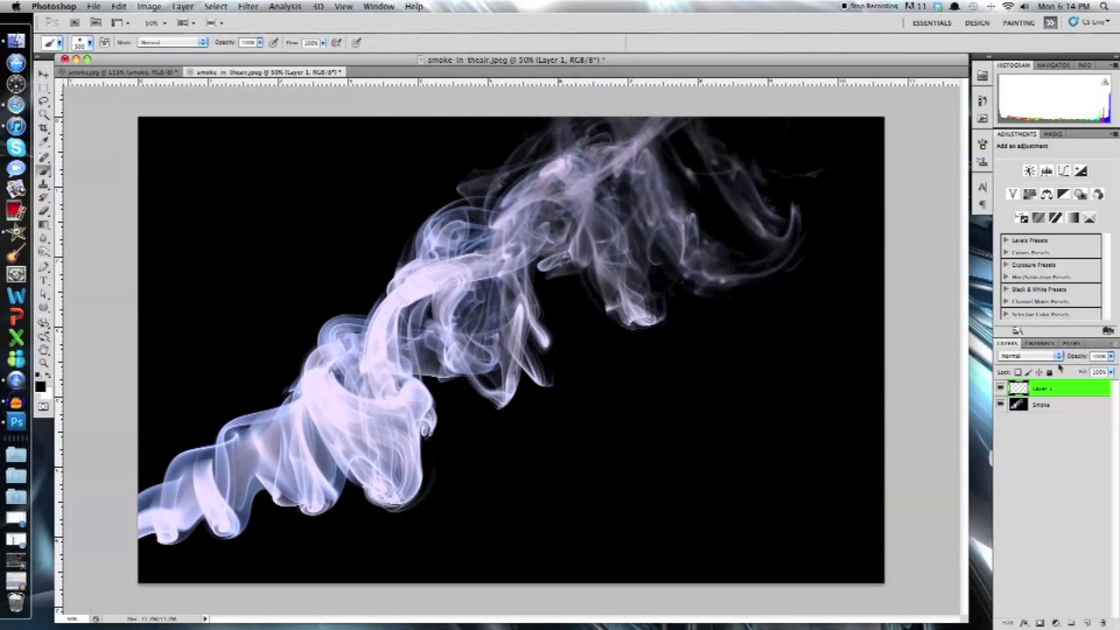
{"action": "double_click", "coordinate": [1042, 390]}
{"action": "type", "text": "Colors"}
{"action": "key", "text": "Return"}
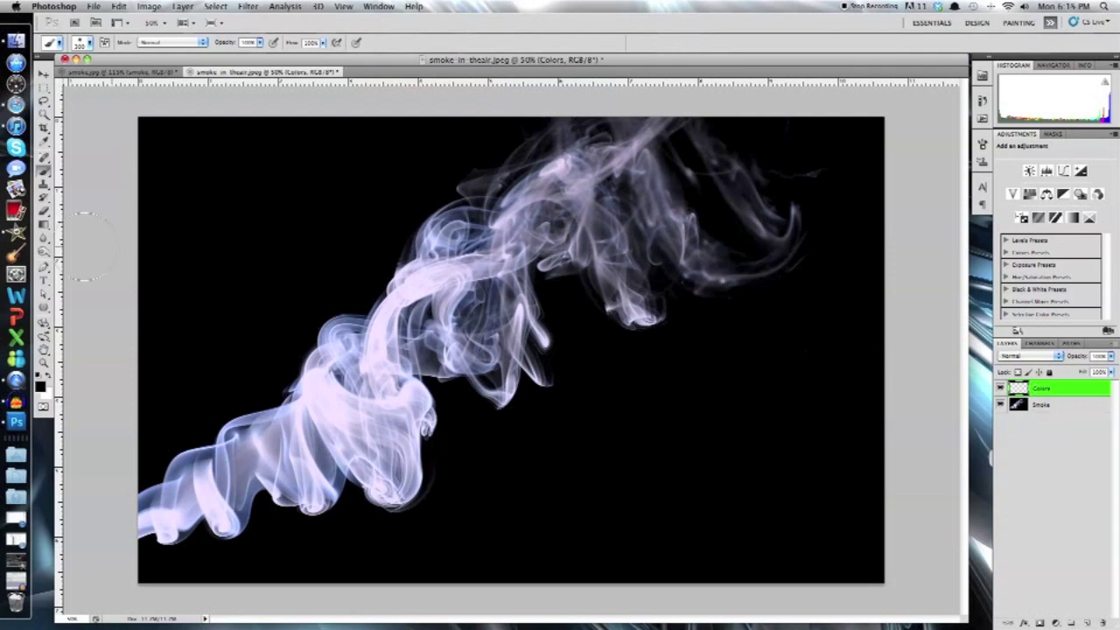
Set the foreground colour to pure red (R 255) and enlarge the brush to about 230 px
{"action": "left_click", "coordinate": [39, 386]}
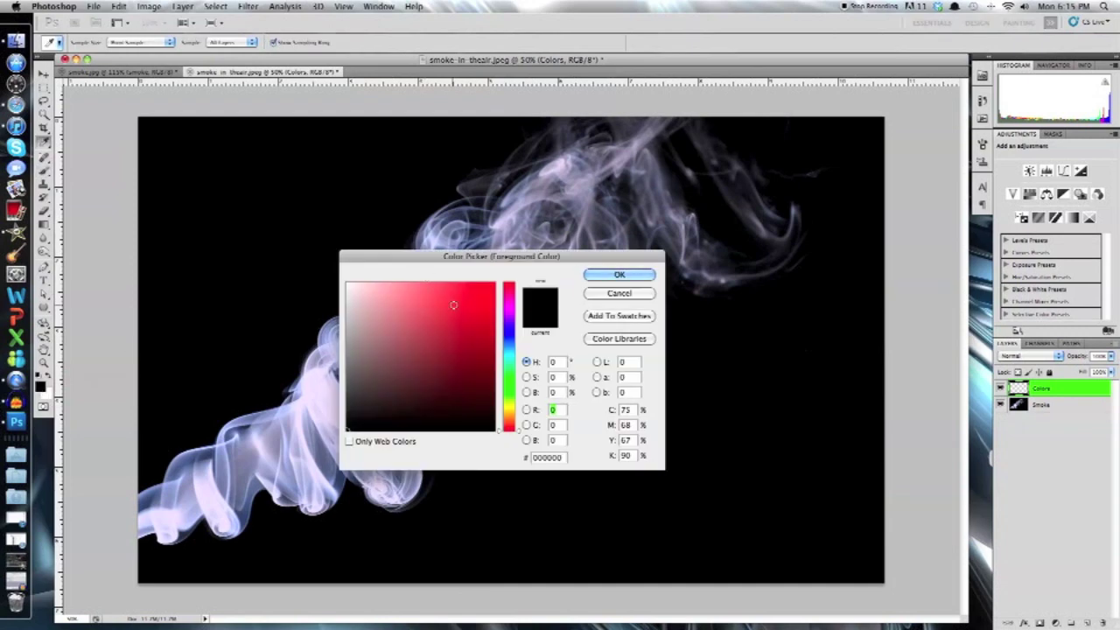
{"action": "type", "text": "255"}
{"action": "left_click", "coordinate": [618, 276]}
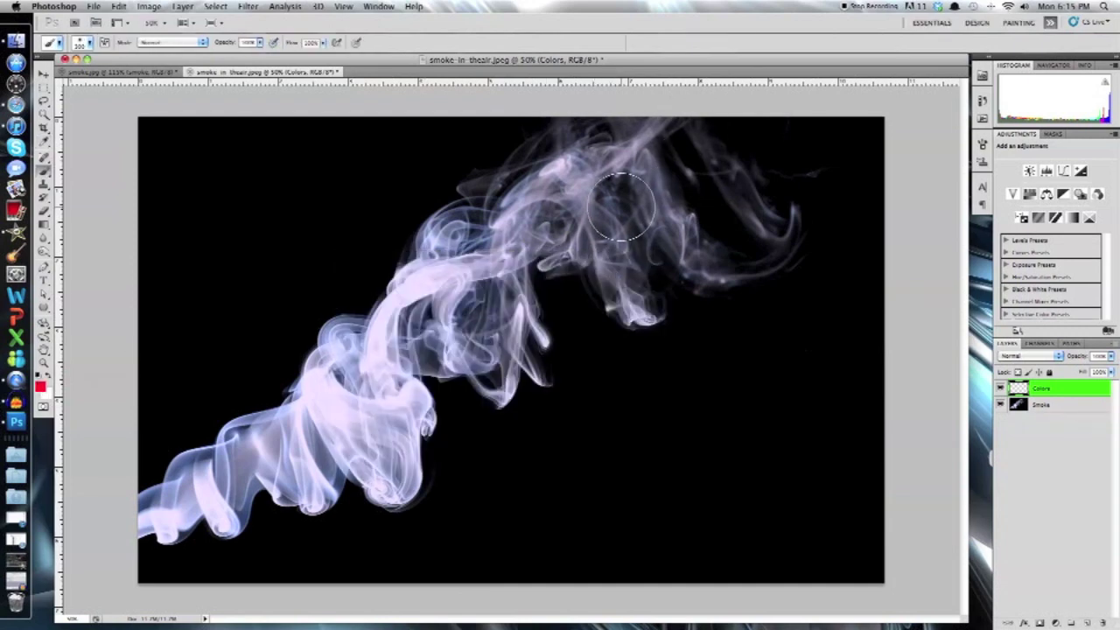
{"action": "key", "text": "bracketright"}
{"action": "key", "text": "bracketright"}
{"action": "key", "text": "bracketright"}
{"action": "key", "text": "bracketright"}
{"action": "key", "text": "bracketright"}
{"action": "key", "text": "bracketright"}
{"action": "key", "text": "bracketright"}
{"action": "key", "text": "bracketright"}
{"action": "key", "text": "bracketright"}
{"action": "key", "text": "bracketright"}
{"action": "key", "text": "bracketright"}
{"action": "key", "text": "bracketright"}
{"action": "key", "text": "bracketright"}
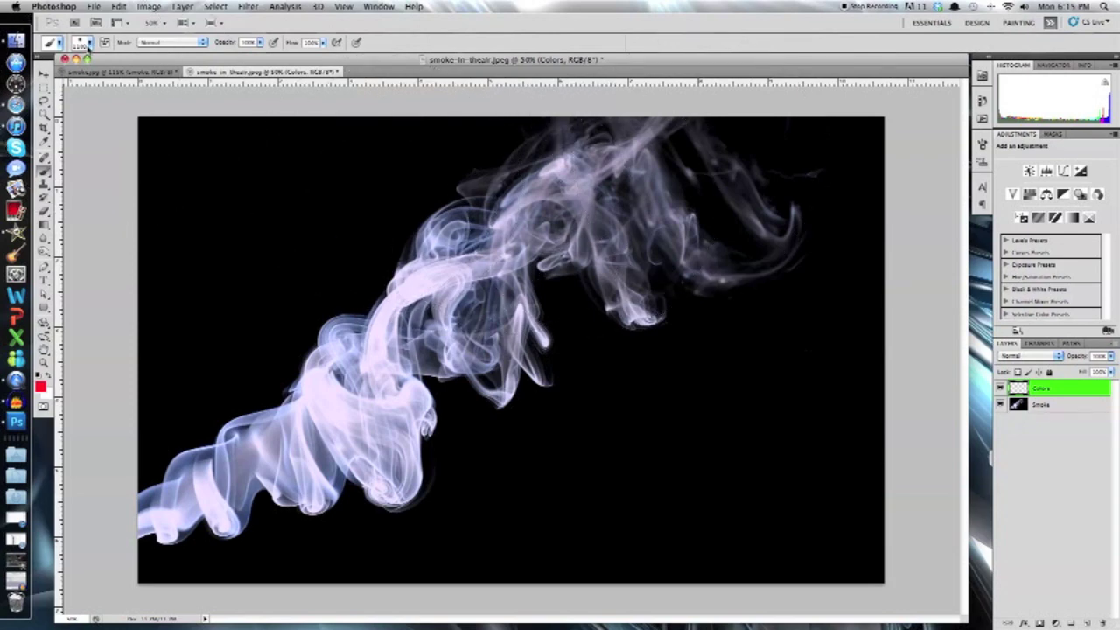
Check the brush presets and keep pure red as the foreground colour
{"action": "left_click", "coordinate": [89, 44]}
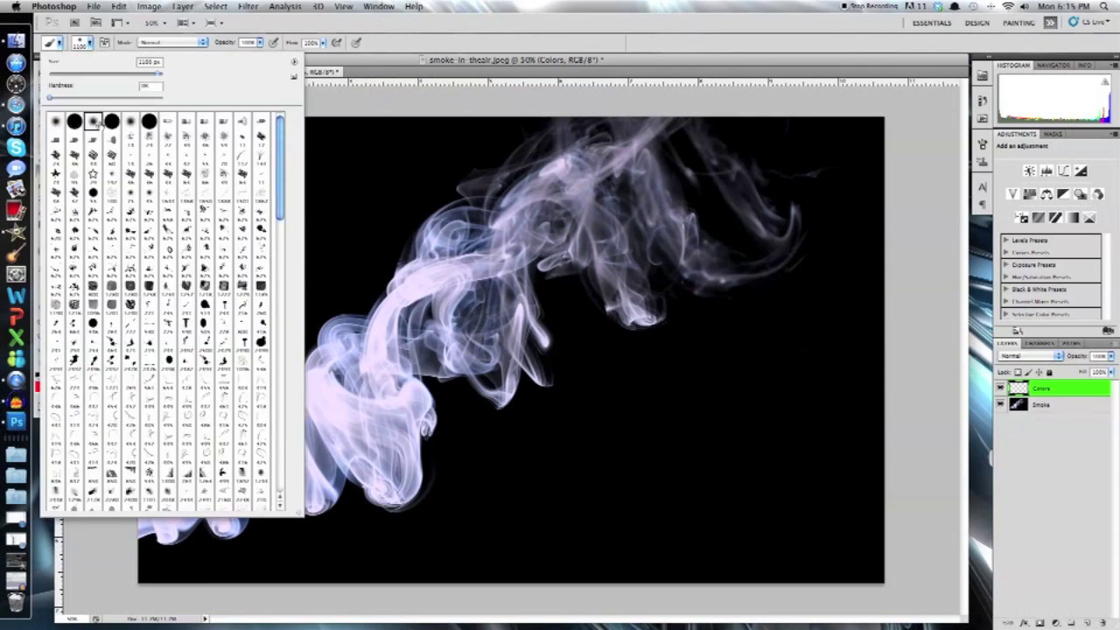
{"action": "left_click", "coordinate": [88, 45]}
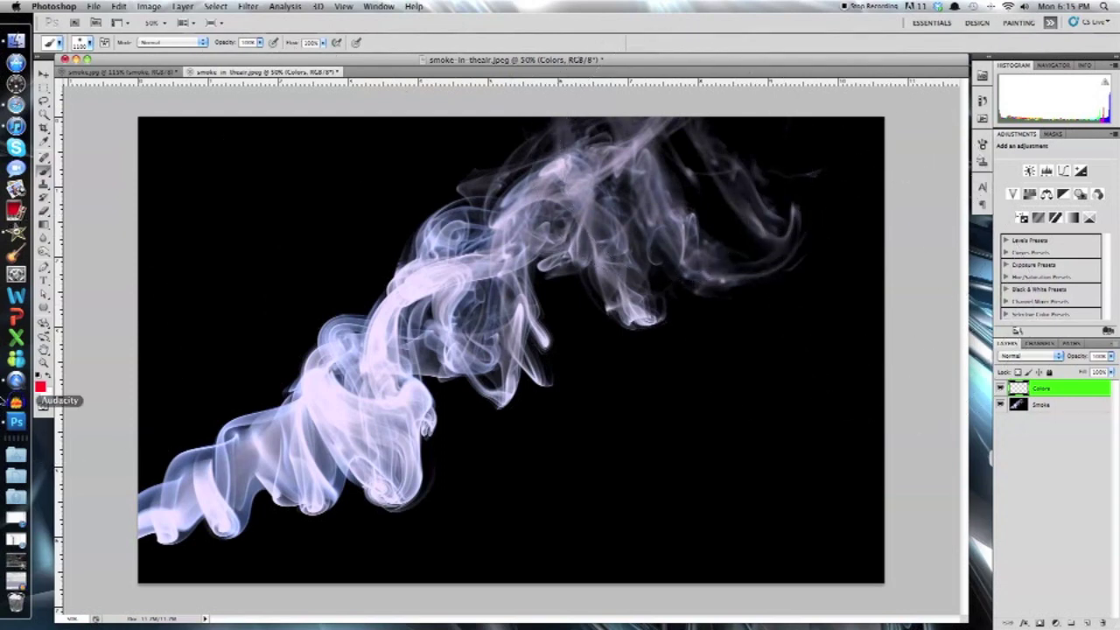
{"action": "left_click", "coordinate": [40, 386]}
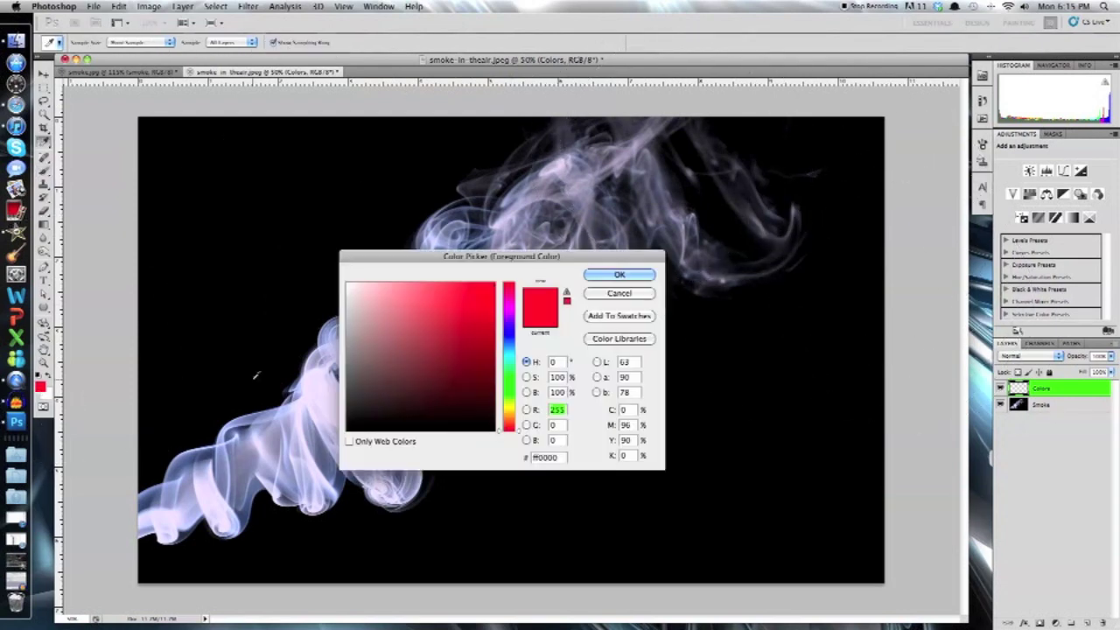
{"action": "left_click", "coordinate": [617, 274]}
Paint a soft red glow over the upper-right smoke, undoing and restoring the last dab
{"action": "left_click", "coordinate": [717, 149]}
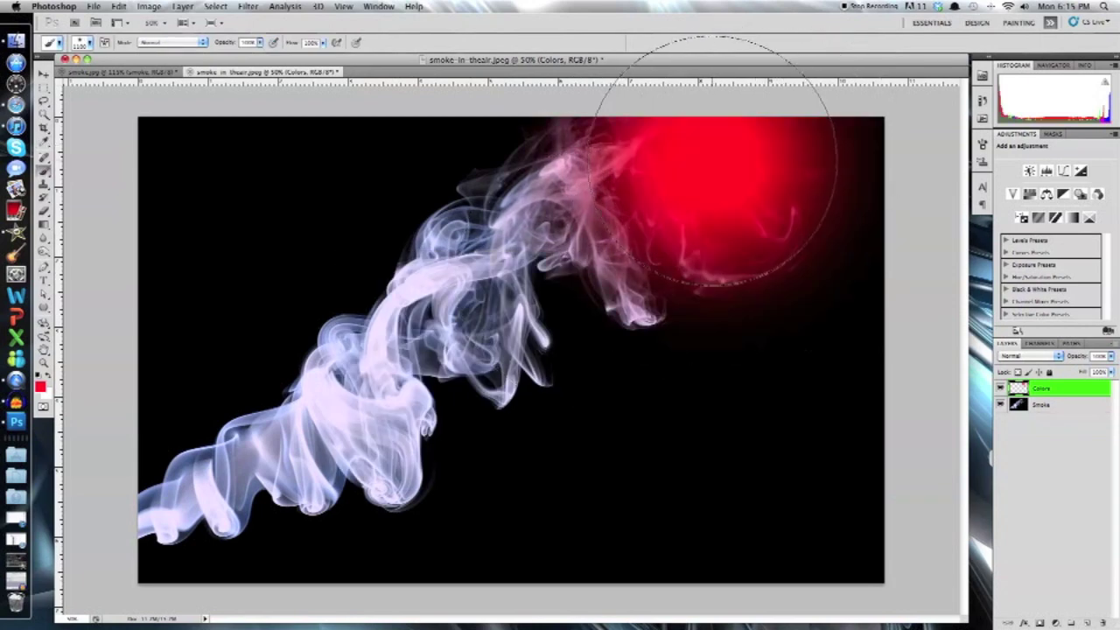
{"action": "left_click", "coordinate": [720, 144]}
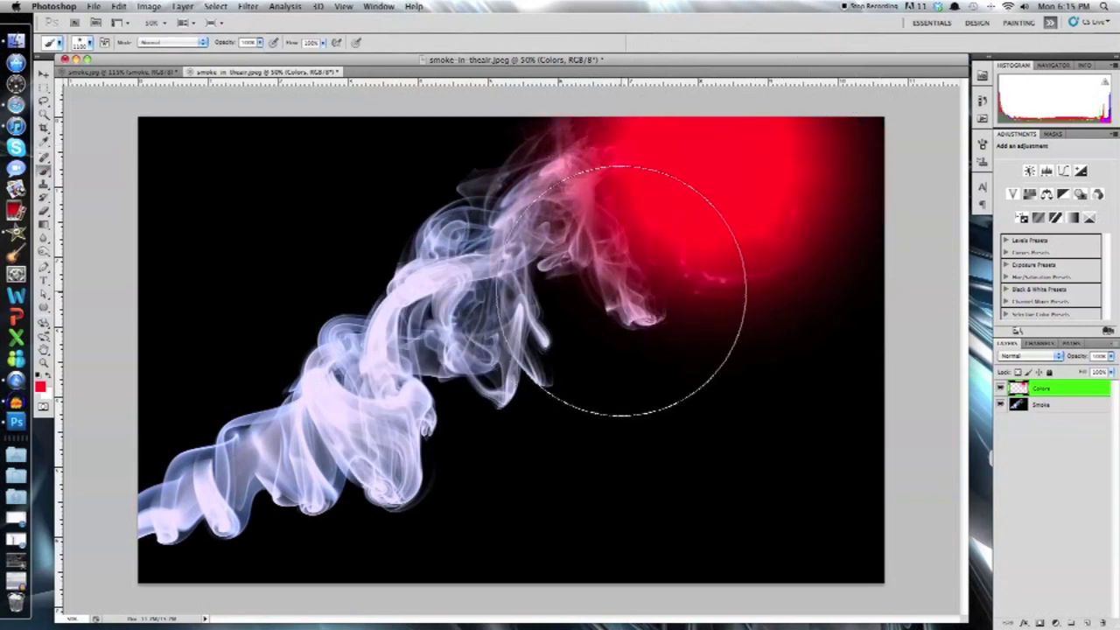
{"action": "key", "text": "ctrl+z"}
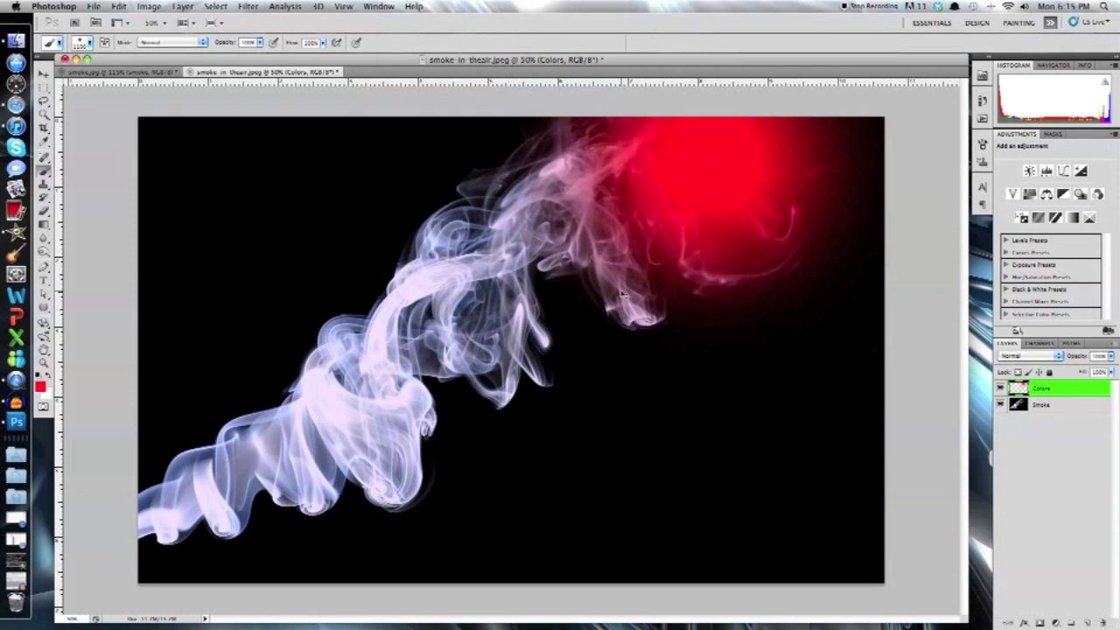
{"action": "key", "text": "ctrl+z"}
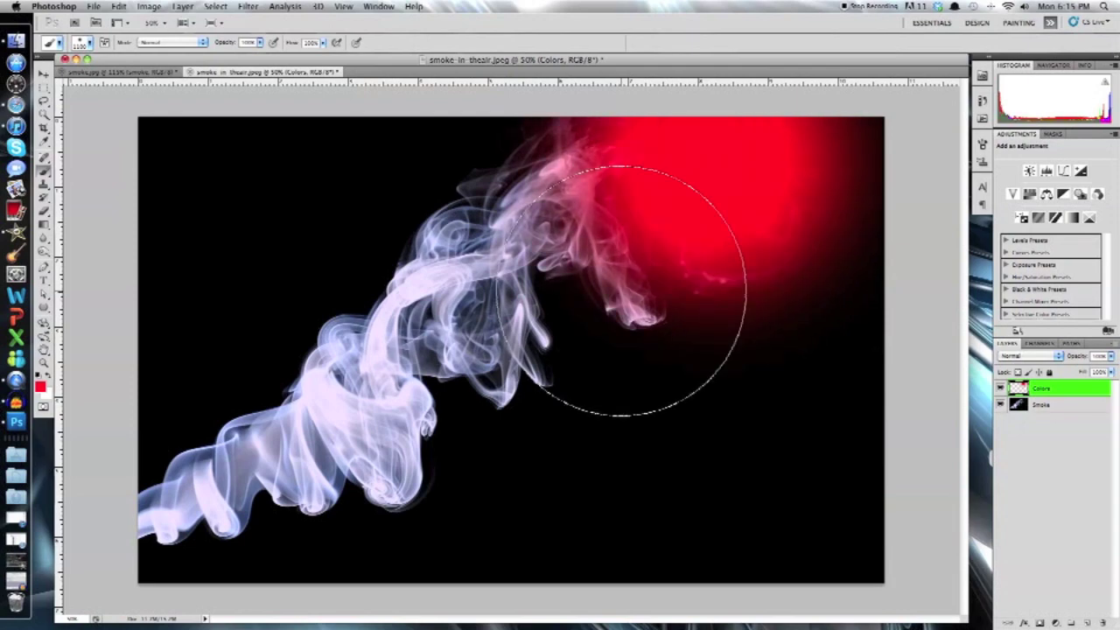
Switch the foreground to blue, paint a soft blue glow at upper left, and resize the brush
{"action": "left_click", "coordinate": [39, 386]}
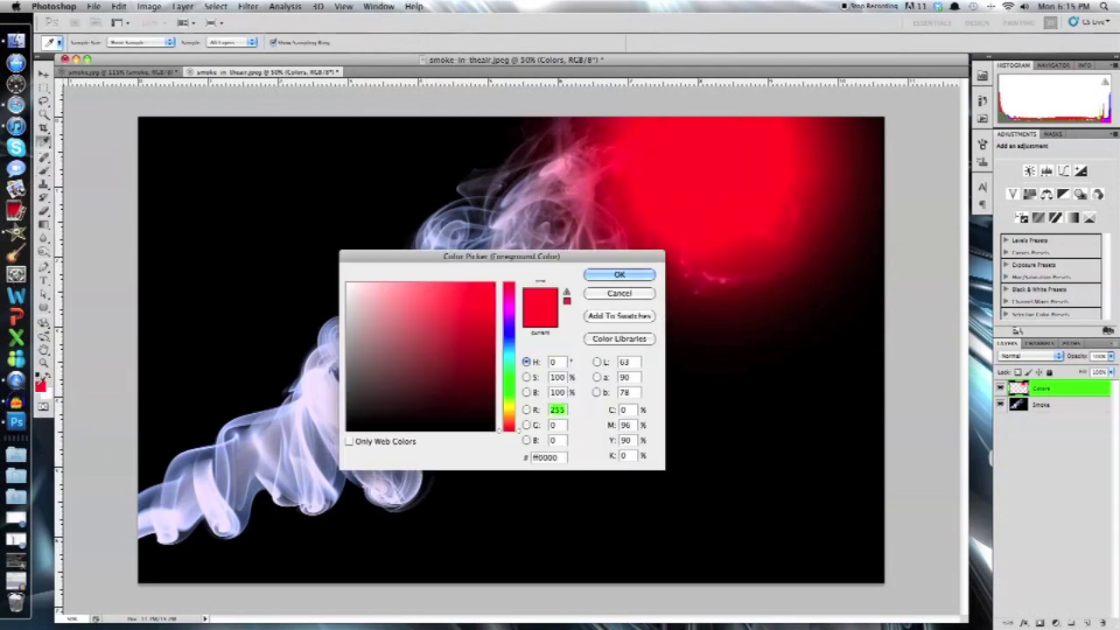
{"action": "left_click_drag", "start_coordinate": [512, 326], "coordinate": [511, 351]}
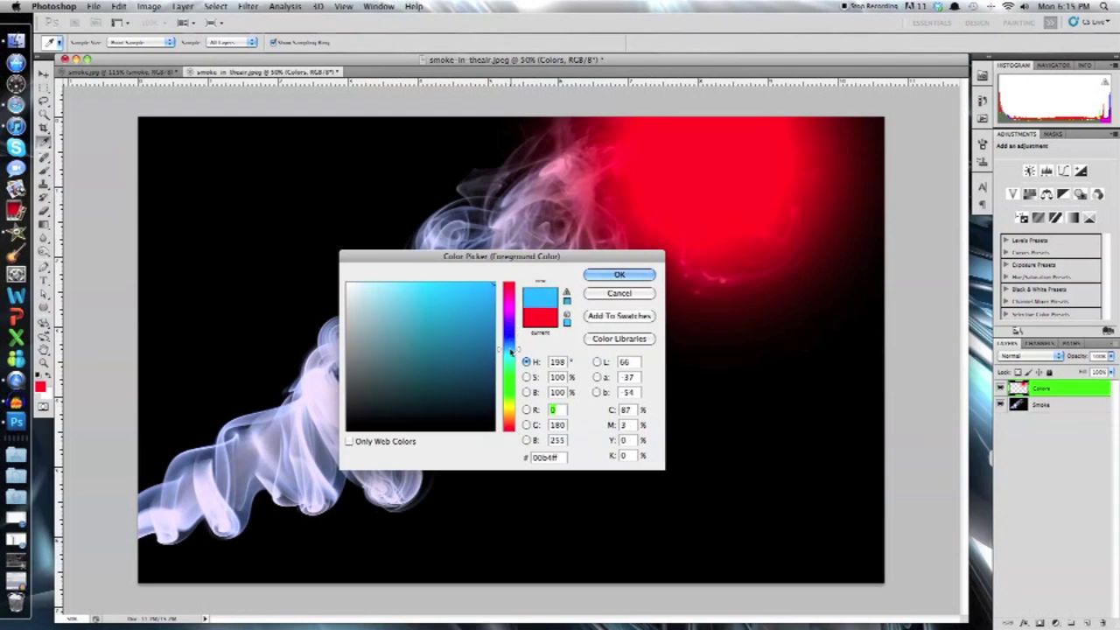
{"action": "left_click", "coordinate": [618, 276]}
{"action": "key", "text": "b"}
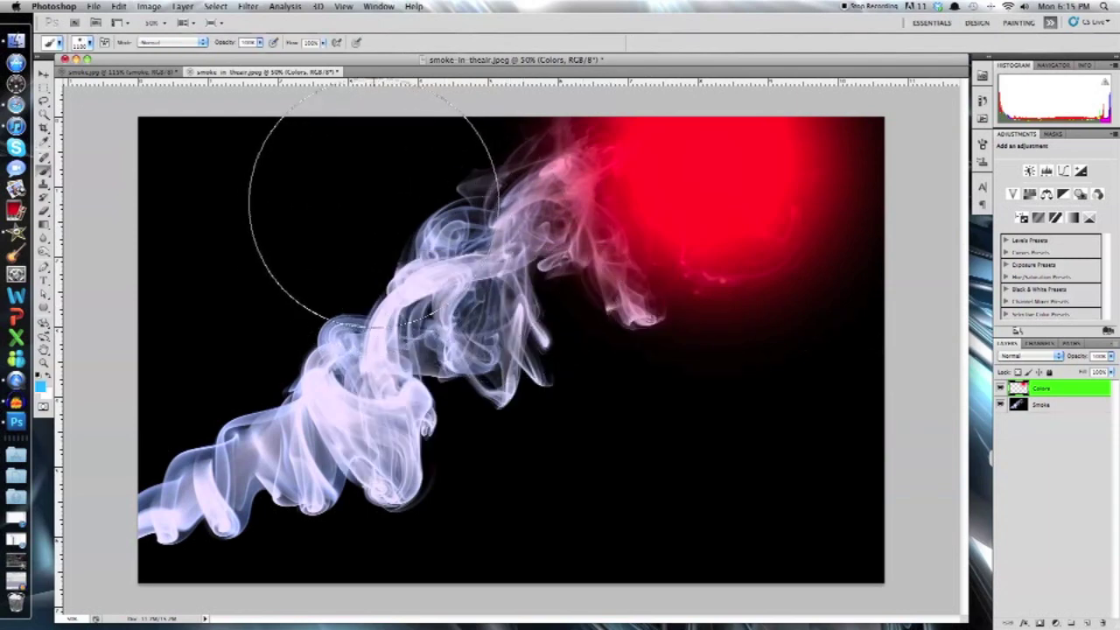
{"action": "left_click", "coordinate": [375, 158]}
{"action": "left_click", "coordinate": [376, 197]}
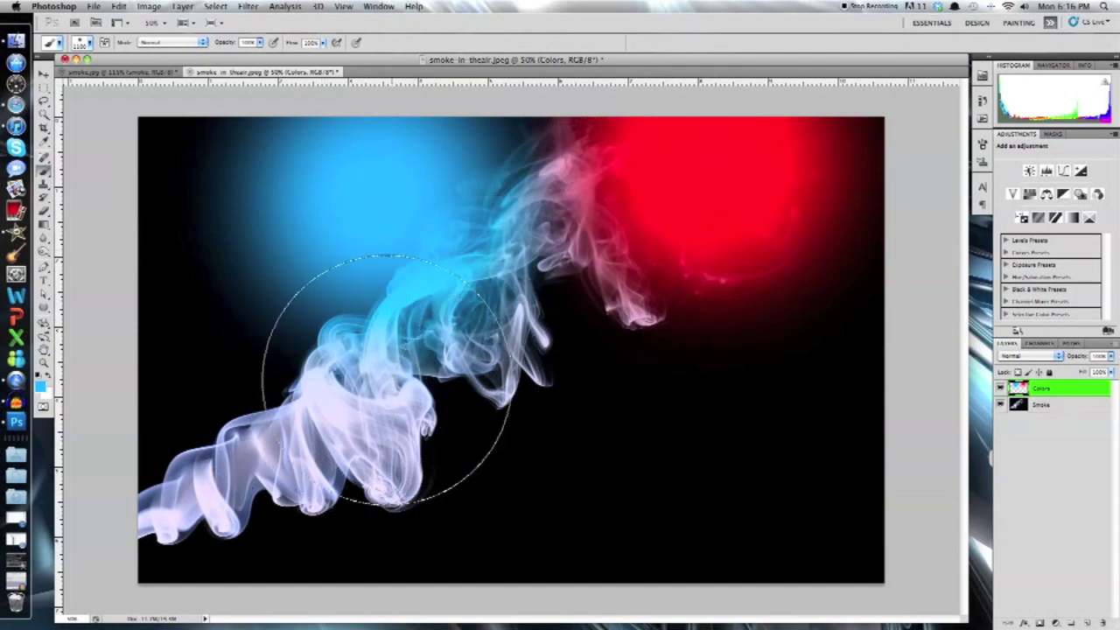
{"action": "key", "text": "bracketleft"}
{"action": "key", "text": "bracketleft"}
{"action": "key", "text": "bracketleft"}
{"action": "key", "text": "bracketleft"}
{"action": "key", "text": "bracketleft"}
{"action": "key", "text": "bracketleft"}
{"action": "key", "text": "bracketleft"}
{"action": "key", "text": "bracketleft"}
{"action": "key", "text": "bracketleft"}
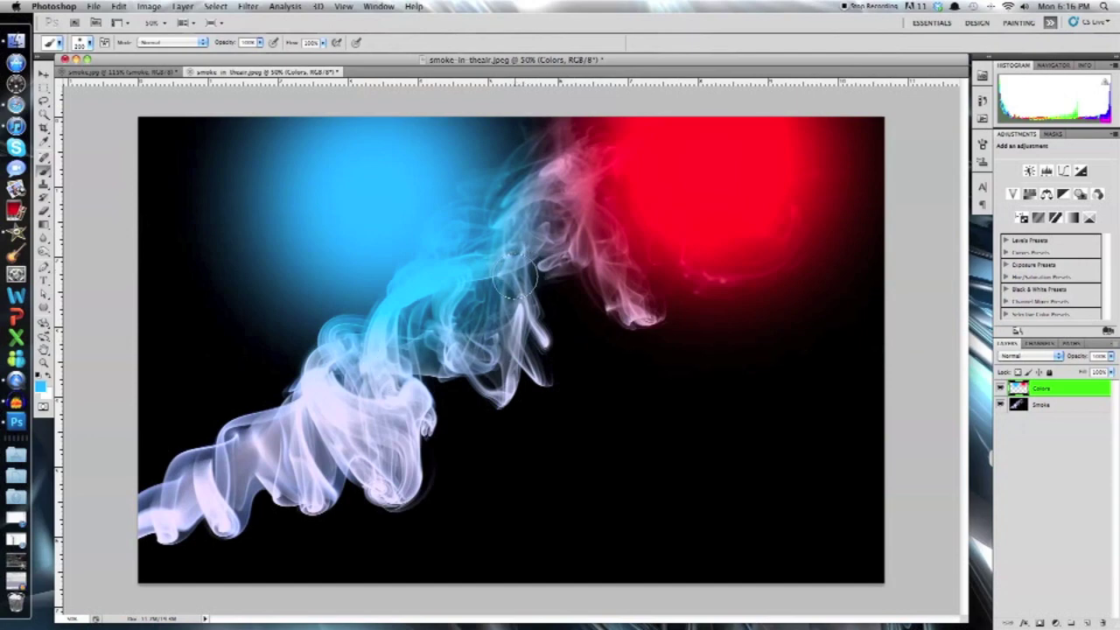
{"action": "key", "text": "bracketright"}
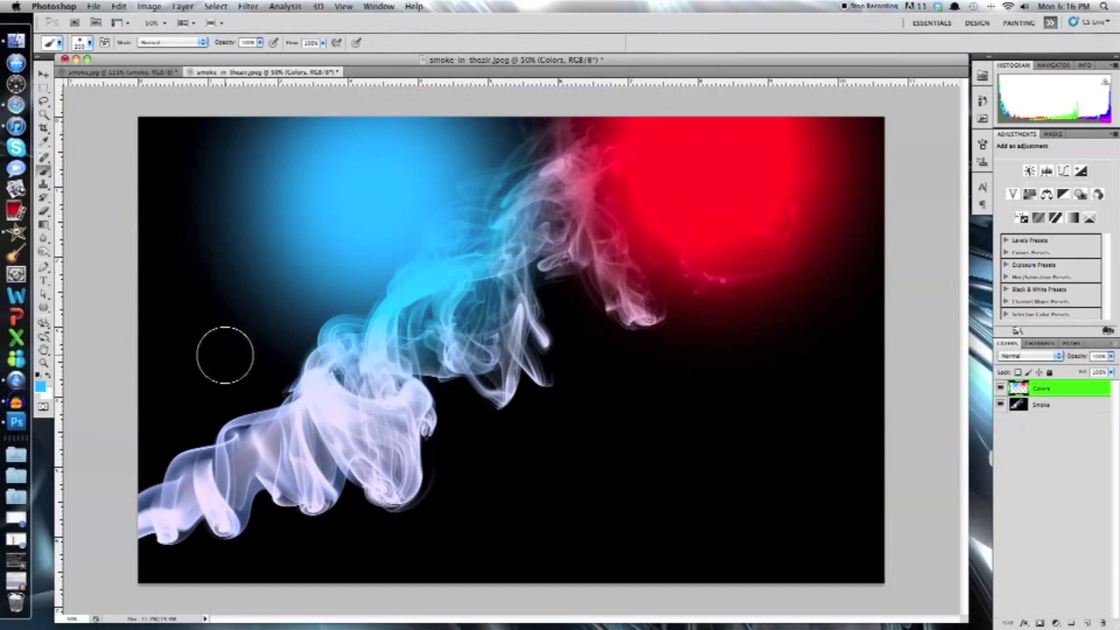
{"action": "key", "text": "bracketright"}
{"action": "key", "text": "bracketright"}
{"action": "key", "text": "bracketright"}
{"action": "key", "text": "bracketright"}
{"action": "key", "text": "bracketright"}
{"action": "key", "text": "bracketright"}
{"action": "key", "text": "bracketright"}
{"action": "key", "text": "bracketright"}
{"action": "key", "text": "bracketright"}
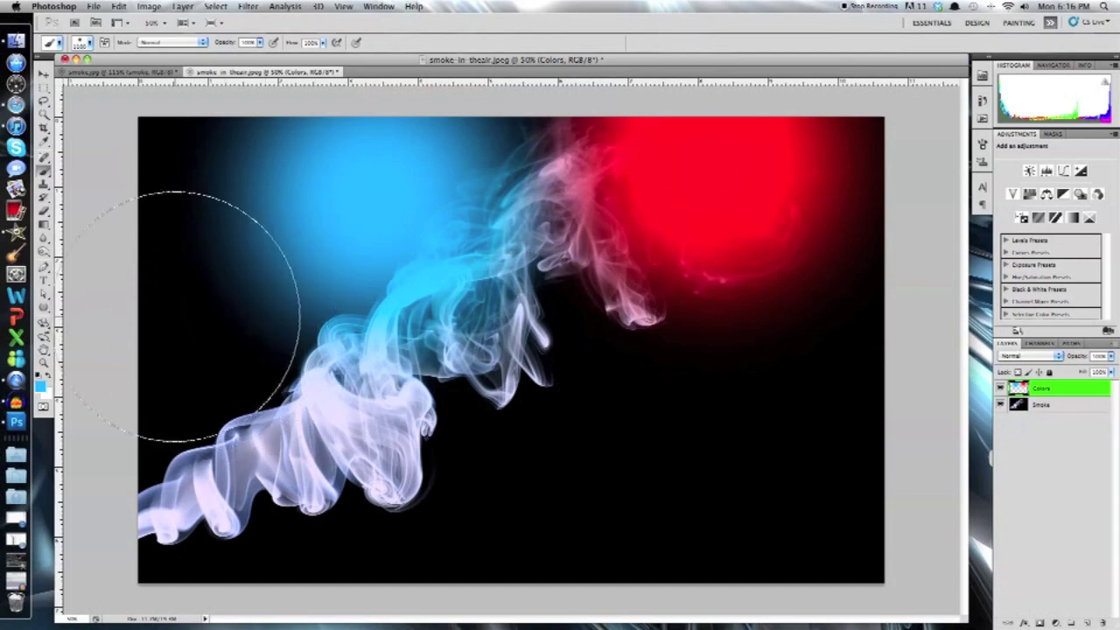
Paint a soft green glow below the smoke at lower centre
{"action": "left_click", "coordinate": [42, 389]}
{"action": "left_click", "coordinate": [508, 386]}
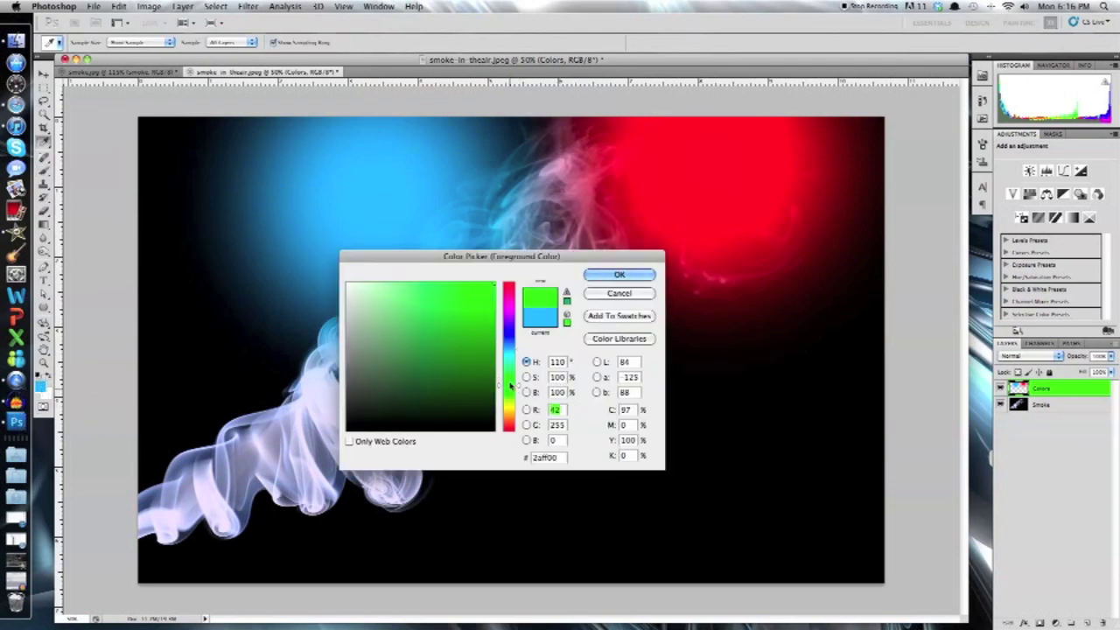
{"action": "left_click", "coordinate": [619, 274]}
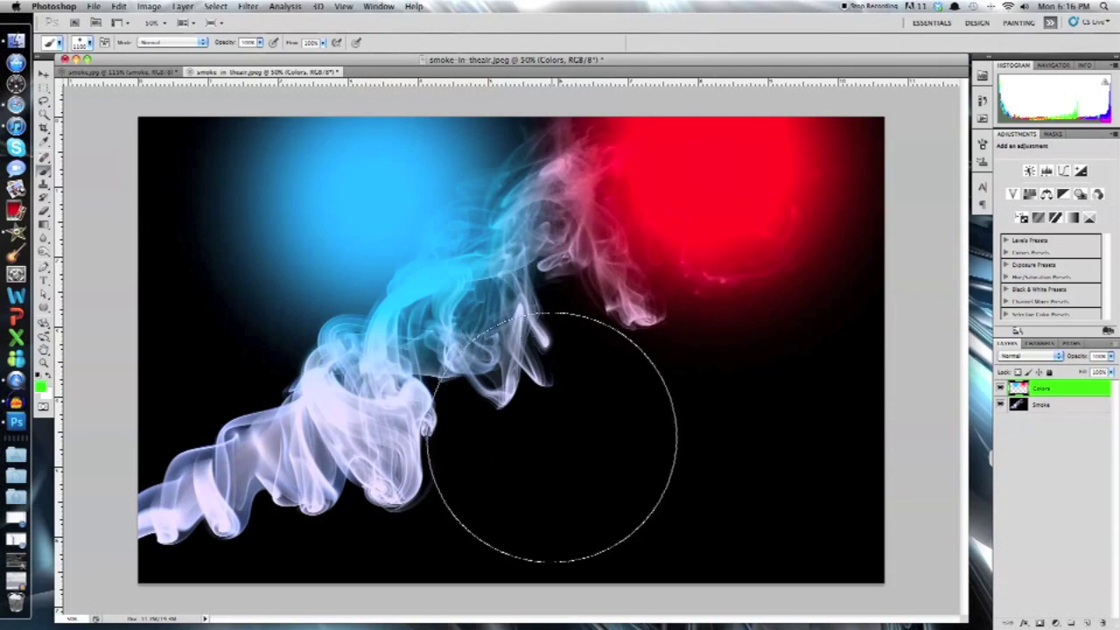
{"action": "left_click", "coordinate": [555, 439]}
{"action": "left_click", "coordinate": [556, 434]}
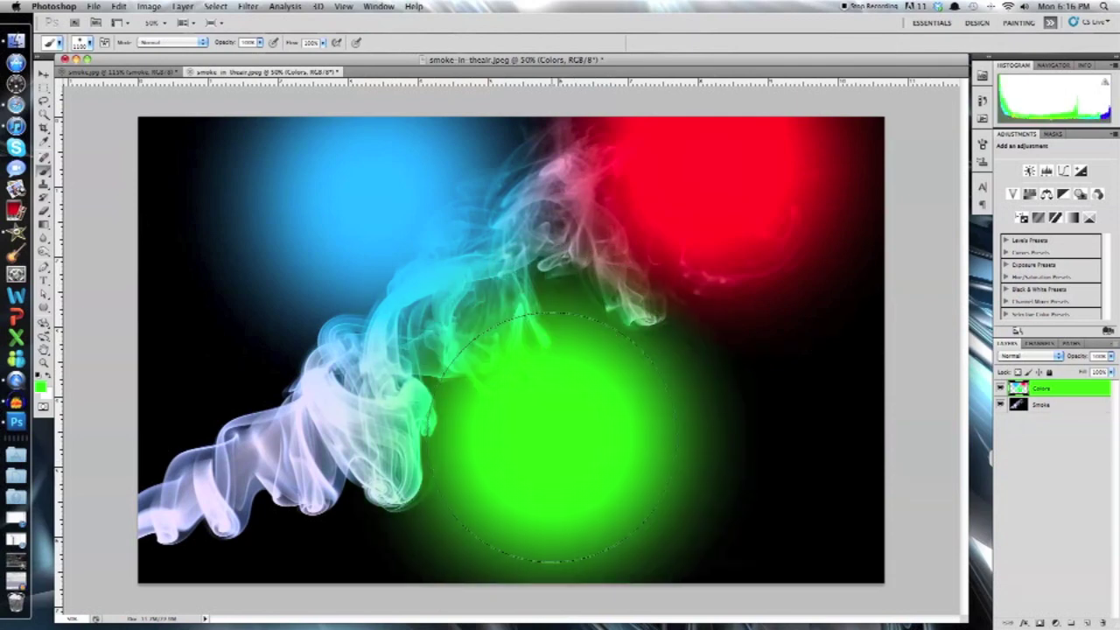
Paint a yellow glow at lower left, spreading it upward
{"action": "left_click", "coordinate": [41, 389]}
{"action": "left_click_drag", "start_coordinate": [510, 420], "coordinate": [509, 409]}
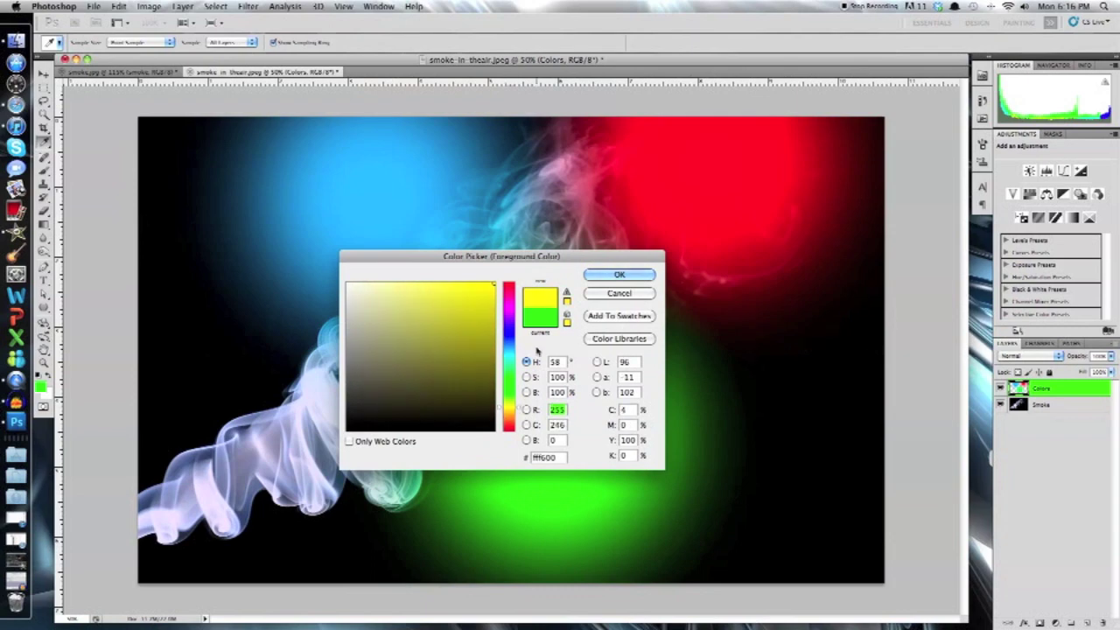
{"action": "left_click", "coordinate": [619, 275]}
{"action": "key", "text": "b"}
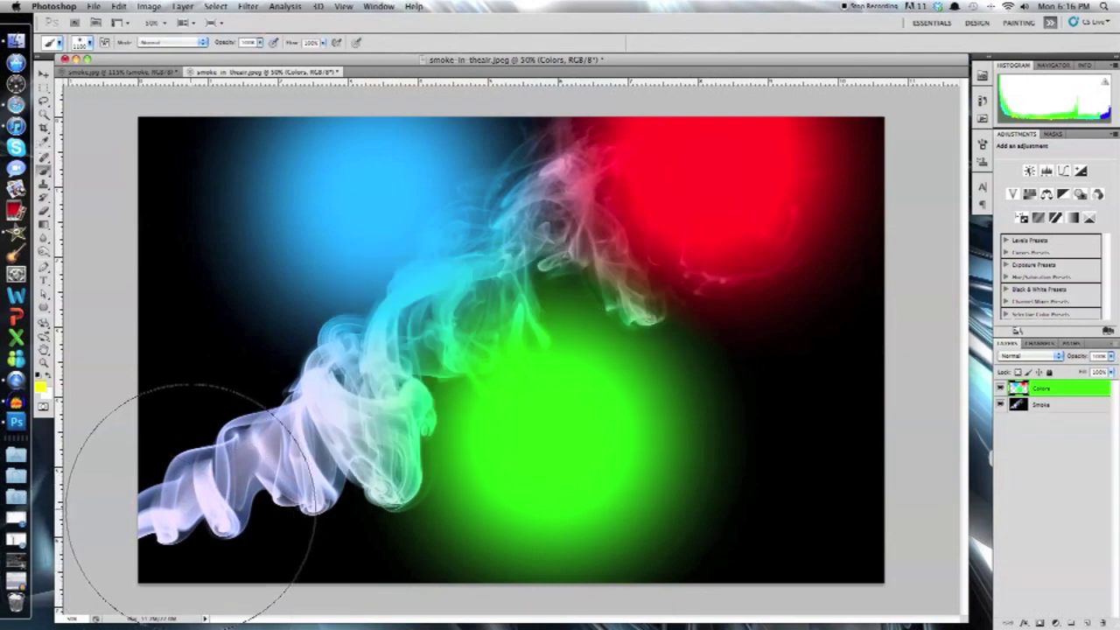
{"action": "left_click", "coordinate": [188, 494]}
{"action": "left_click_drag", "start_coordinate": [188, 499], "coordinate": [187, 517]}
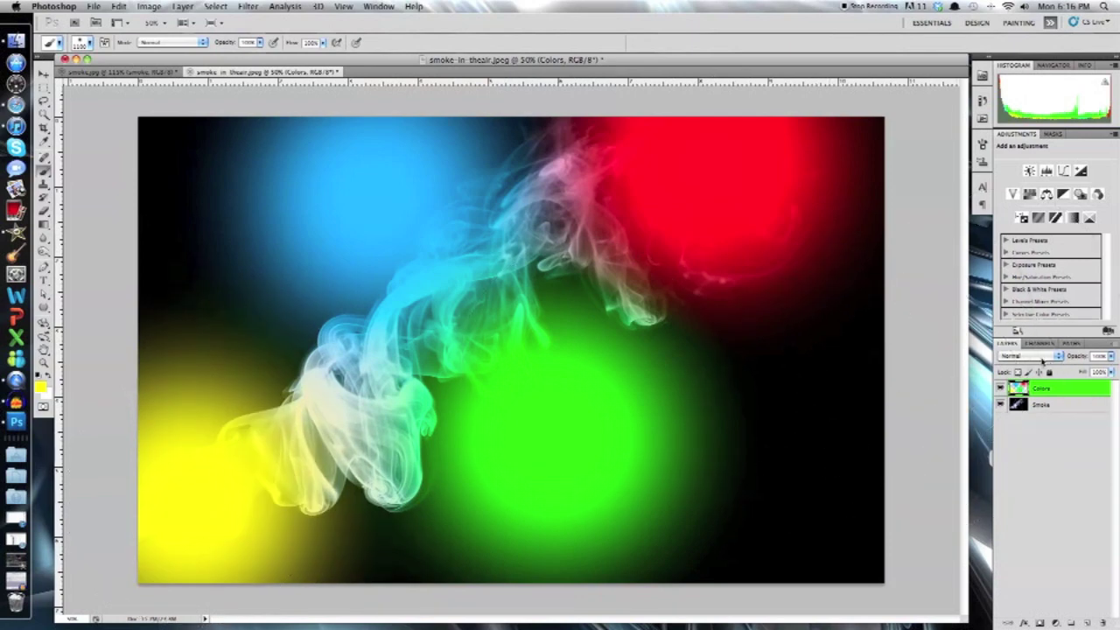
Set the Colors layer's blend mode from Normal to Overlay
{"action": "left_click", "coordinate": [1037, 359]}
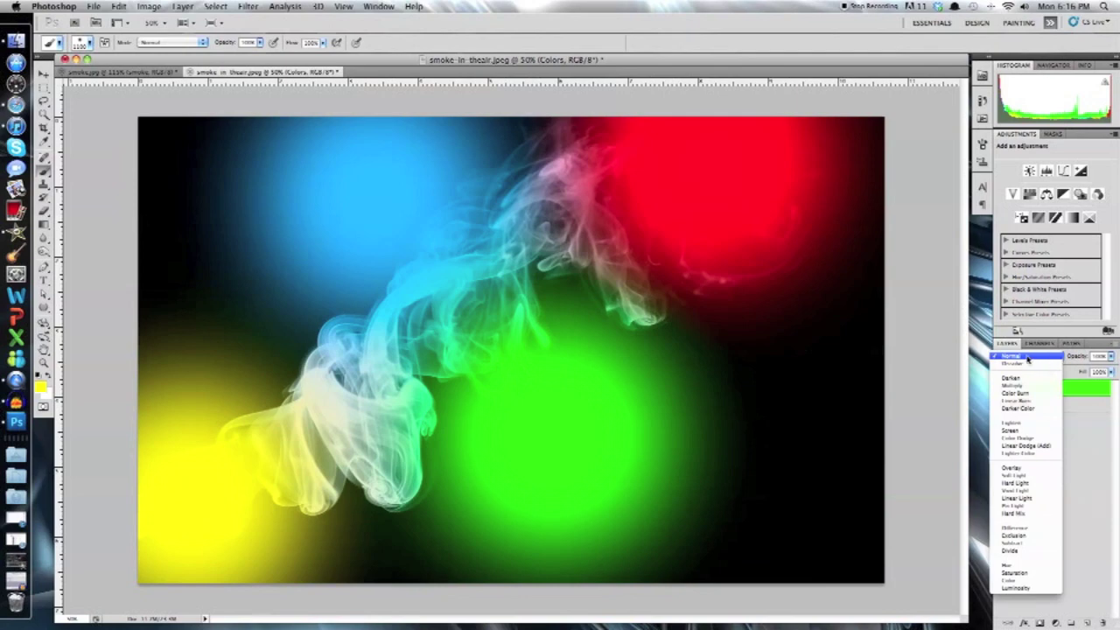
{"action": "left_click", "coordinate": [1013, 468]}
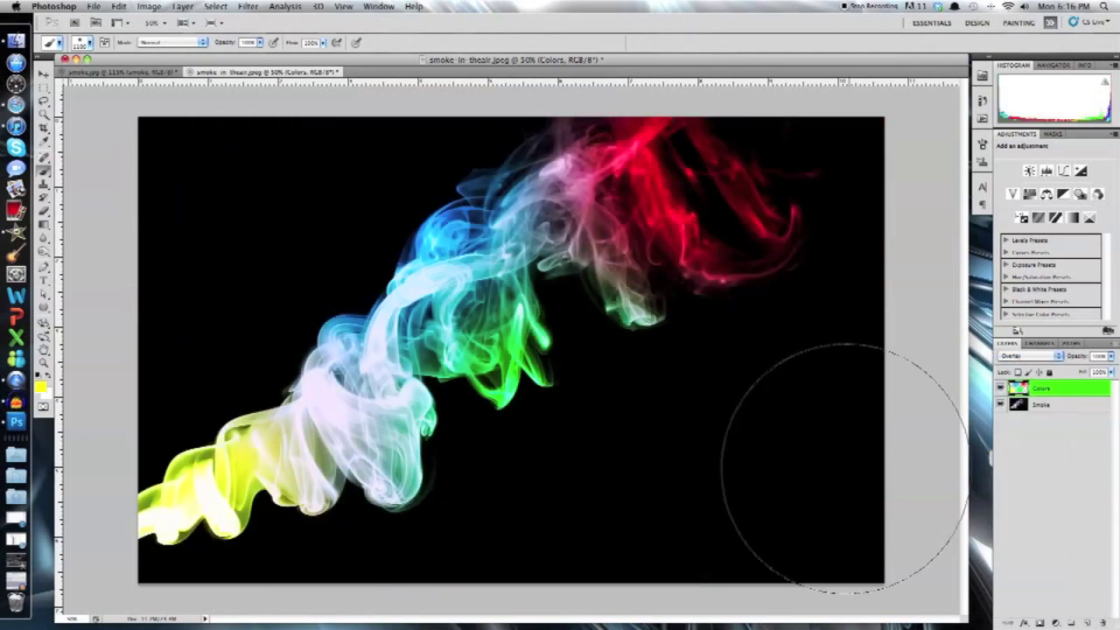